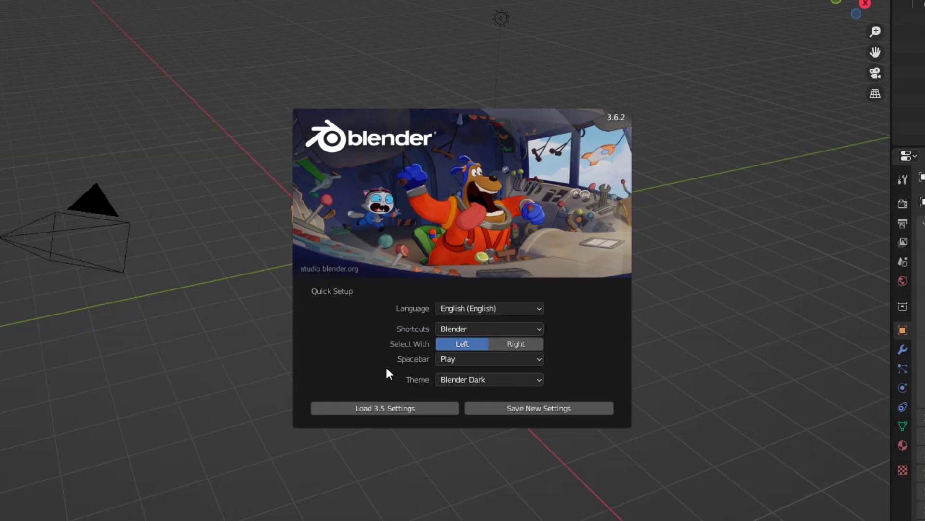
Keep the quick setup's spacebar action at Play and choose the Blender Dark theme
click(458, 360)
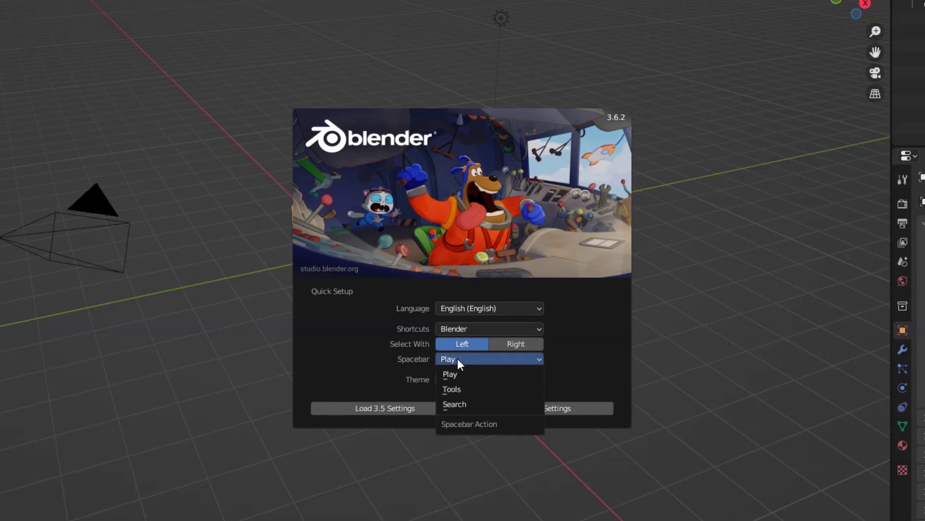
click(458, 358)
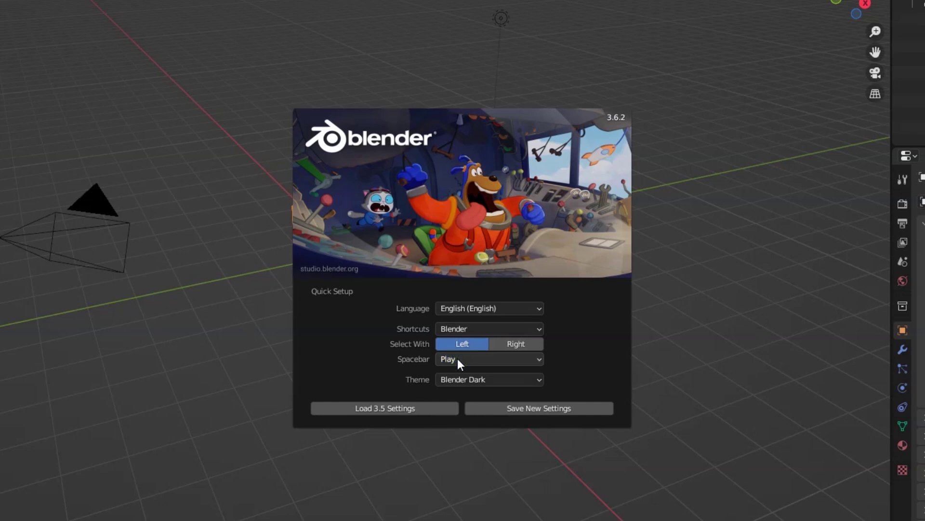
click(476, 379)
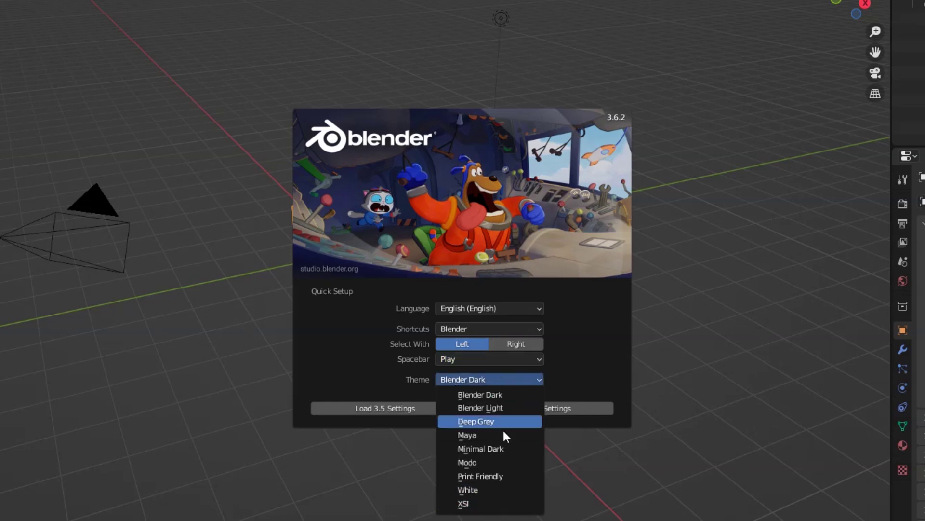
click(478, 394)
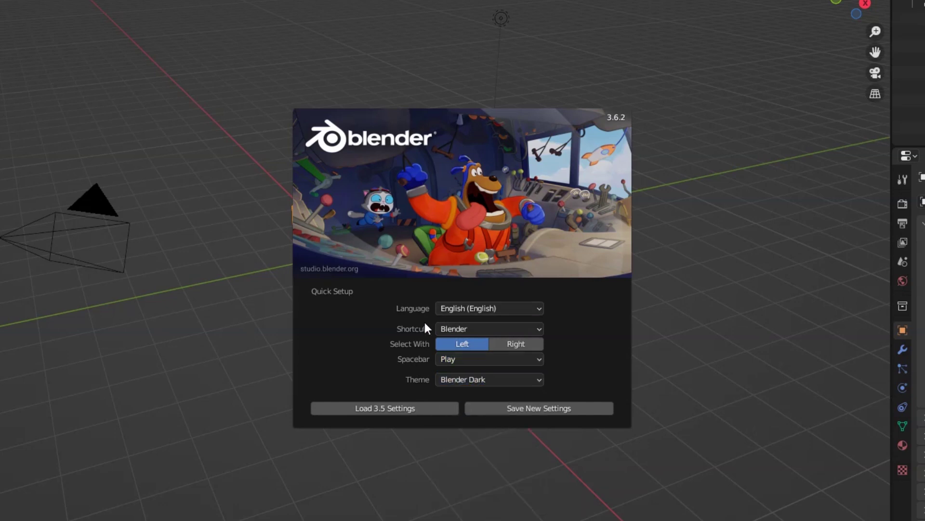
Keep the Blender shortcuts preset and save the new quick setup settings
click(488, 328)
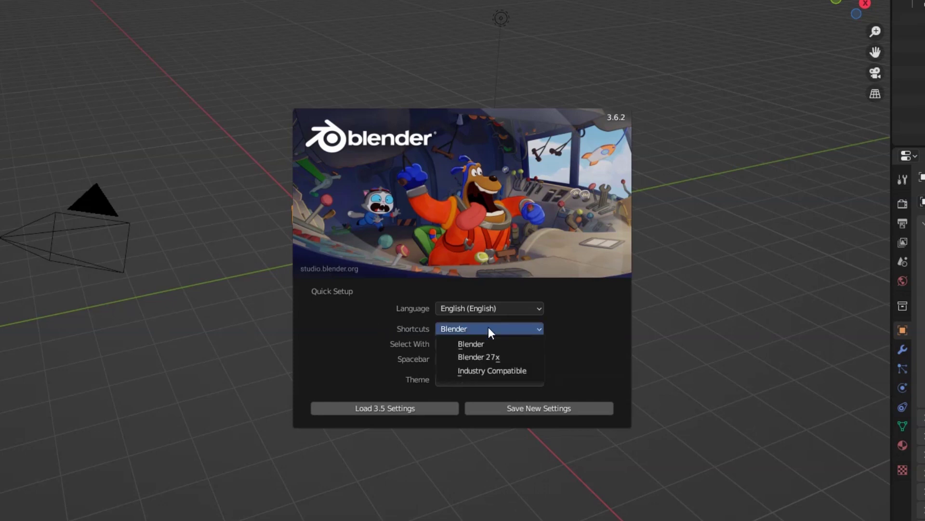
click(521, 327)
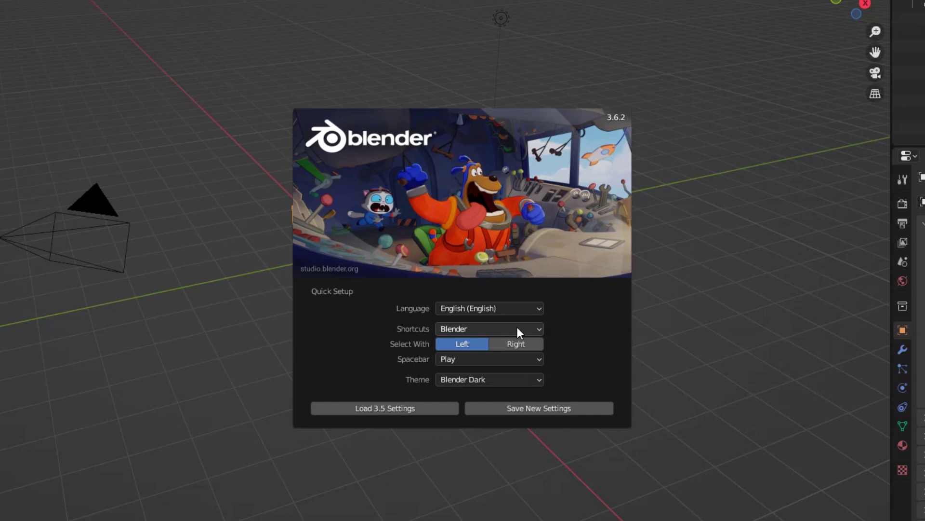
click(518, 330)
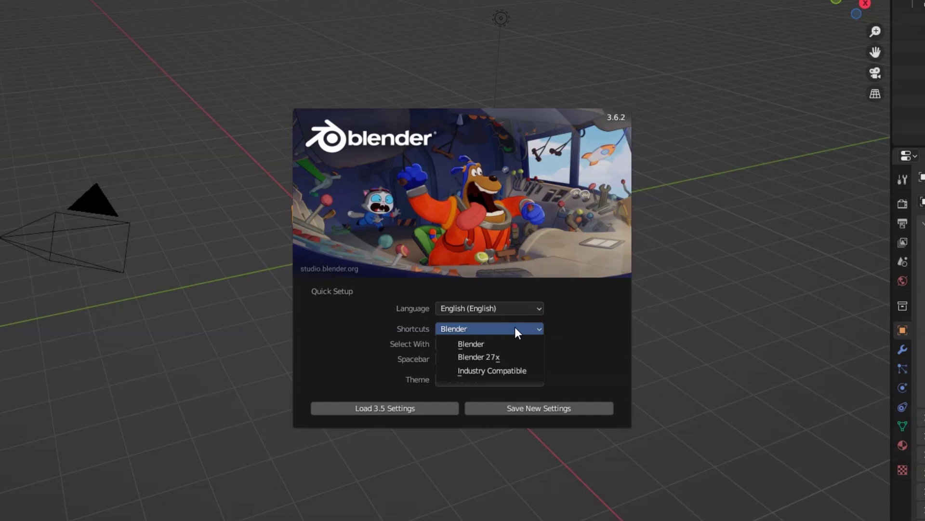
click(516, 327)
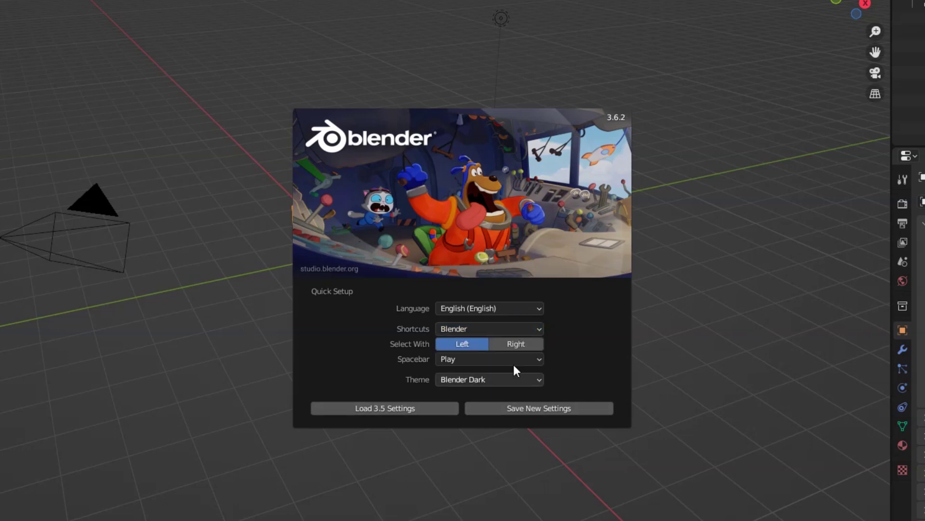
click(515, 409)
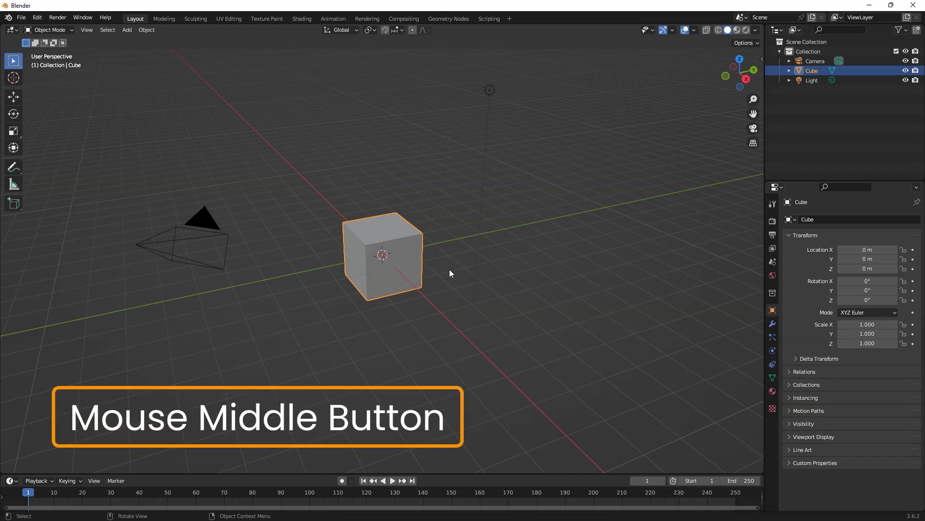
Orbit, pan and zoom the 3D viewport around the default cube
middle_drag(457, 268, 354, 264)
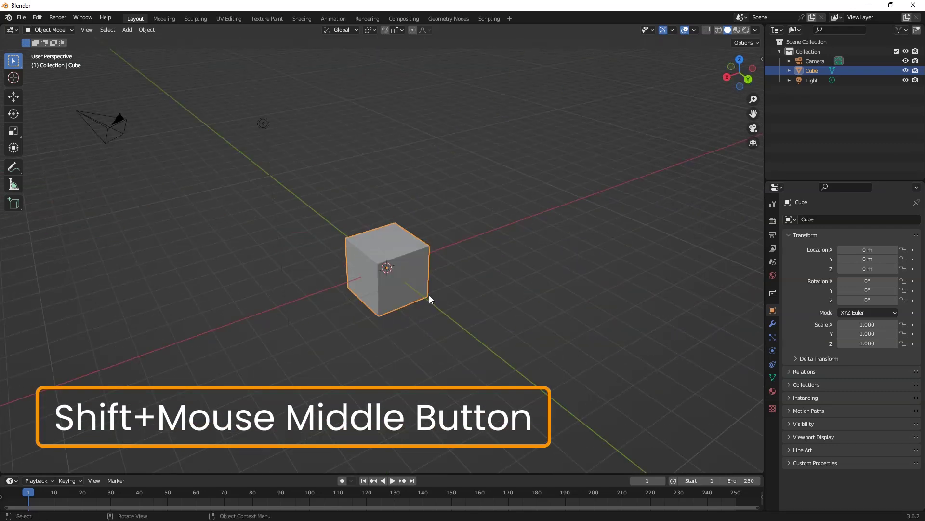
key(shift)
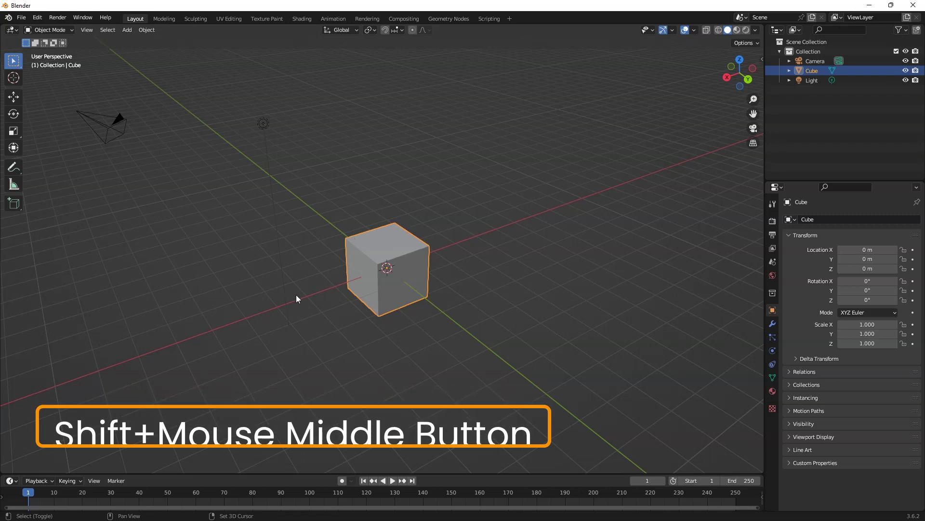
shift+middle_drag(279, 310, 328, 270)
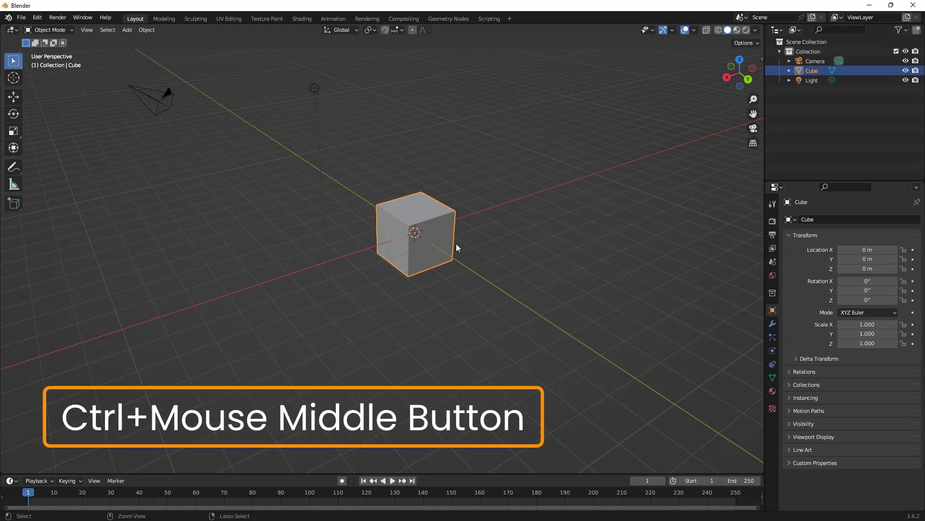
ctrl+middle_drag(456, 250, 416, 297)
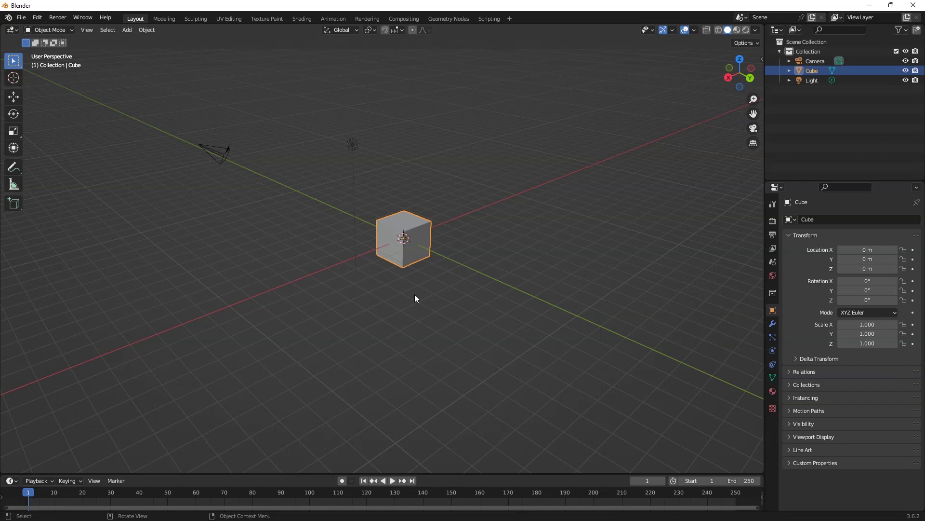
Snap the viewport to axis-aligned orthographic views of the cube, including the right and bottom views
key(alt)
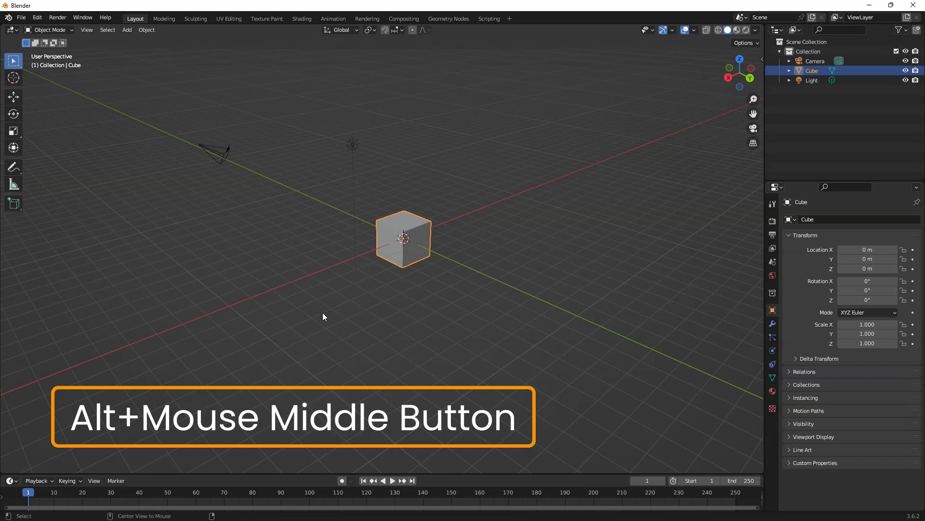
alt+middle_drag(323, 314, 337, 313)
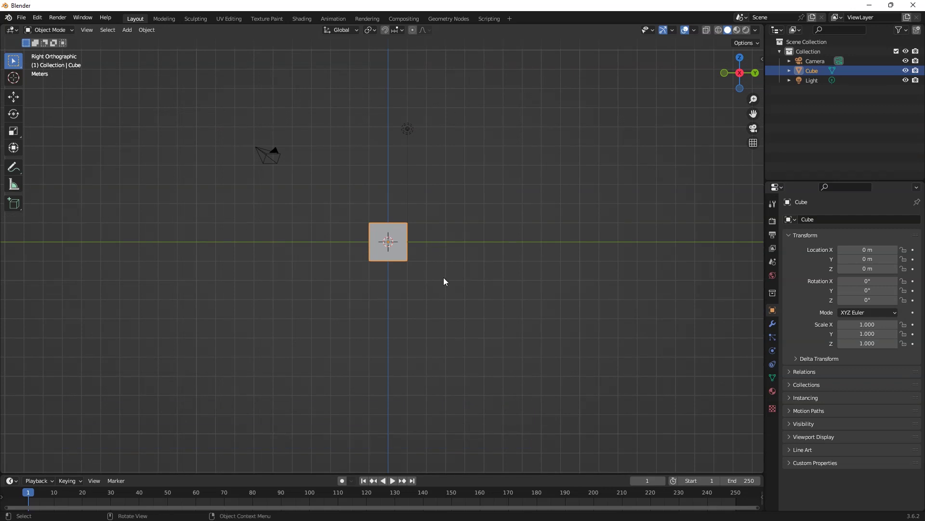
mouse_move(443, 281)
middle_down()
mouse_move(399, 254)
mouse_move(397, 275)
mouse_move(466, 273)
mouse_move(447, 292)
middle_up()
alt+middle_drag(418, 236, 426, 247)
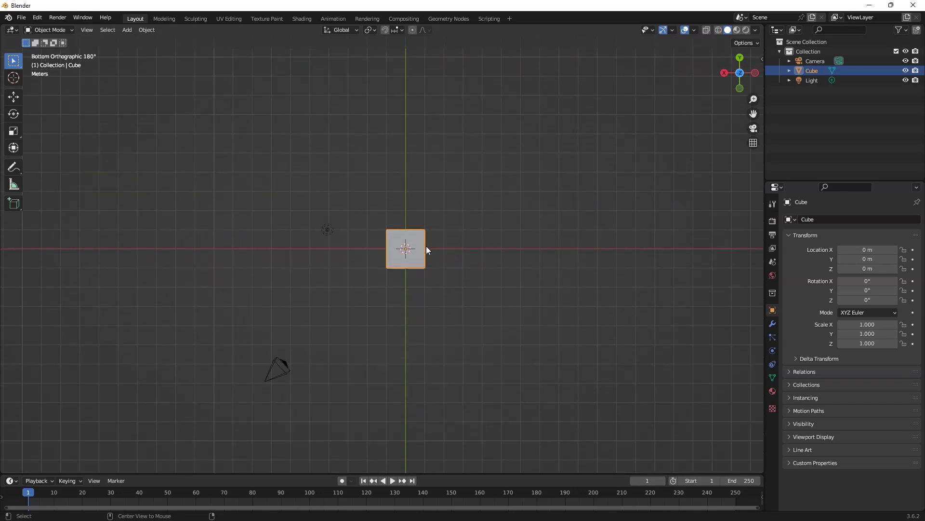
Rotate the view with the axis gizmo and go through the back, right, front and top preset viewpoints
drag(740, 73, 738, 59)
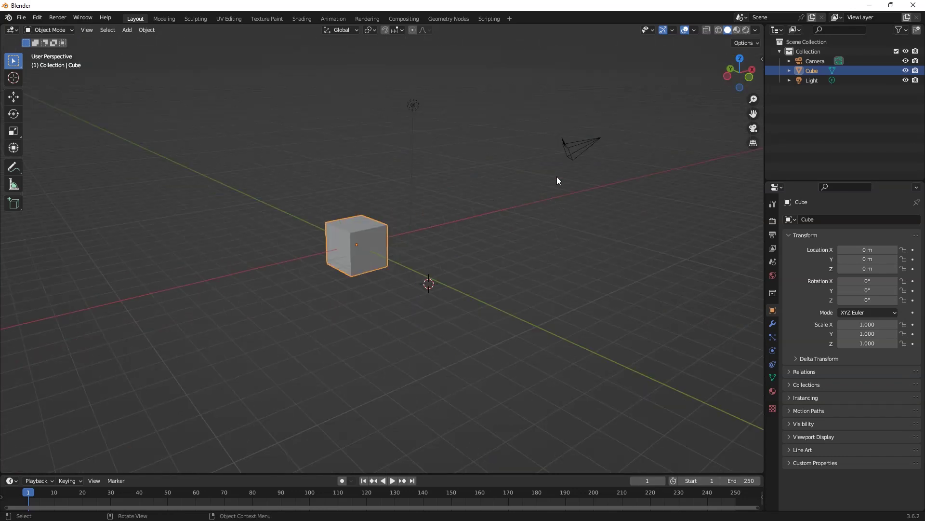
click(730, 69)
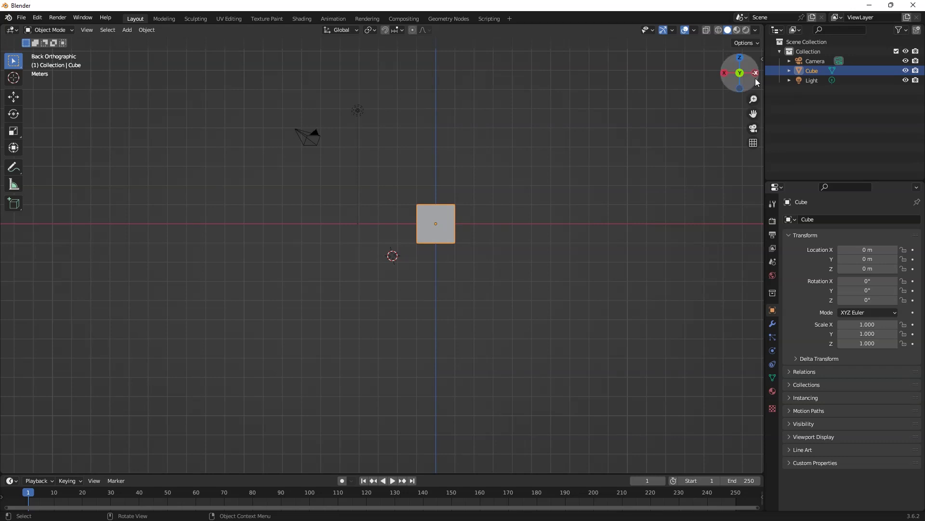
click(727, 73)
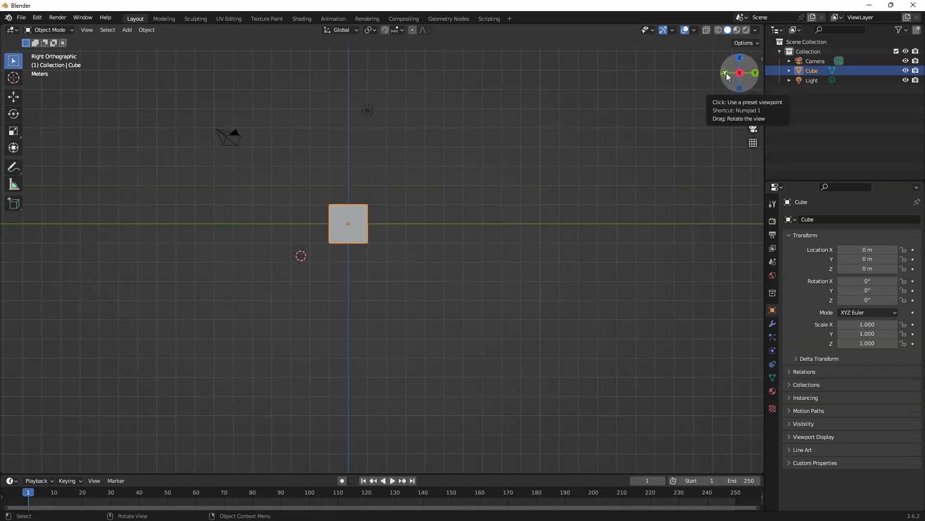
click(725, 73)
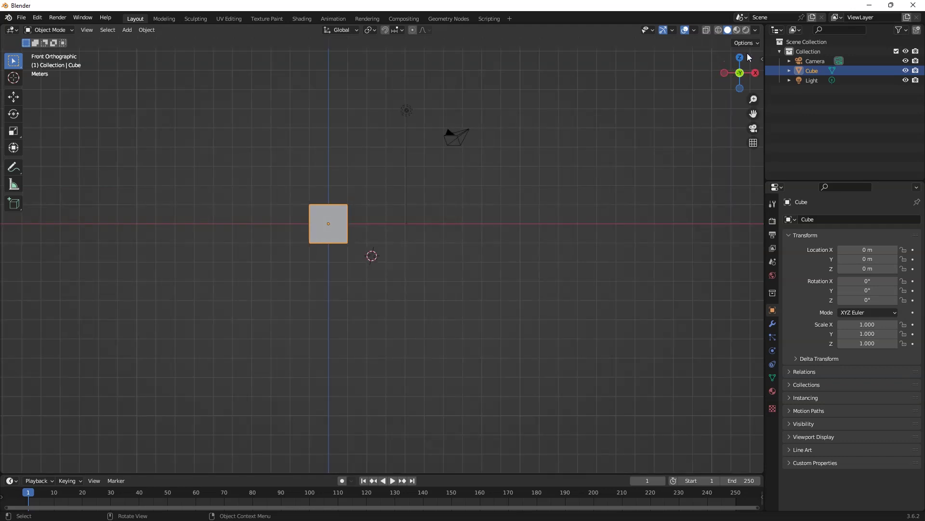
click(740, 56)
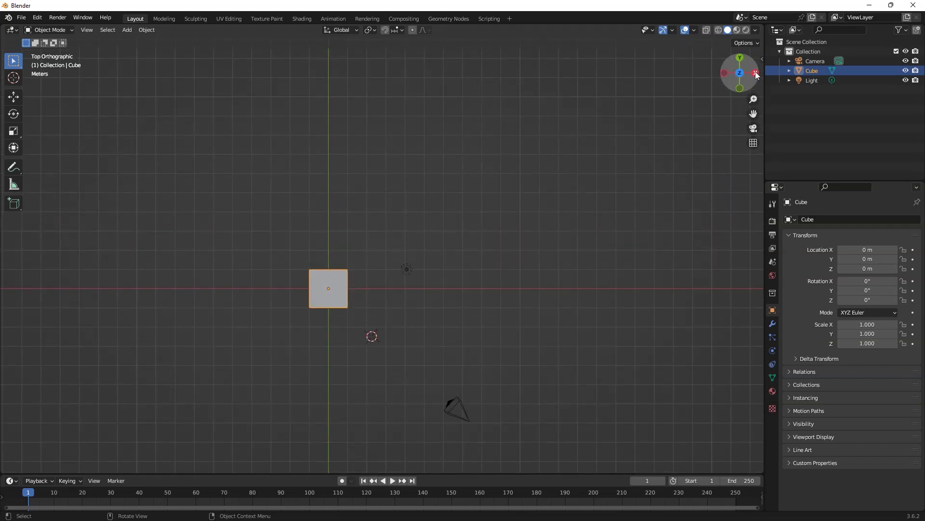
click(755, 73)
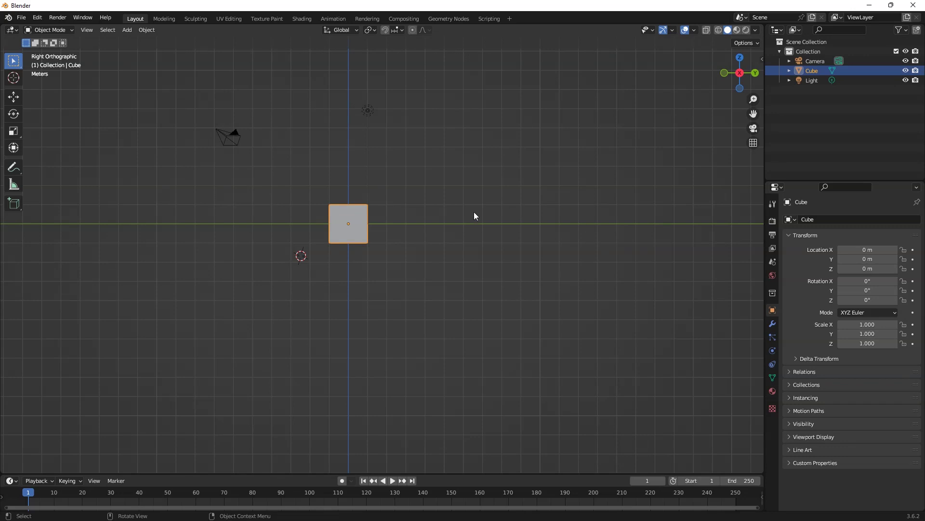
Orbit back to an angled perspective view, and pan and zoom out with the viewport's navigation gizmos
middle_drag(452, 227, 669, 174)
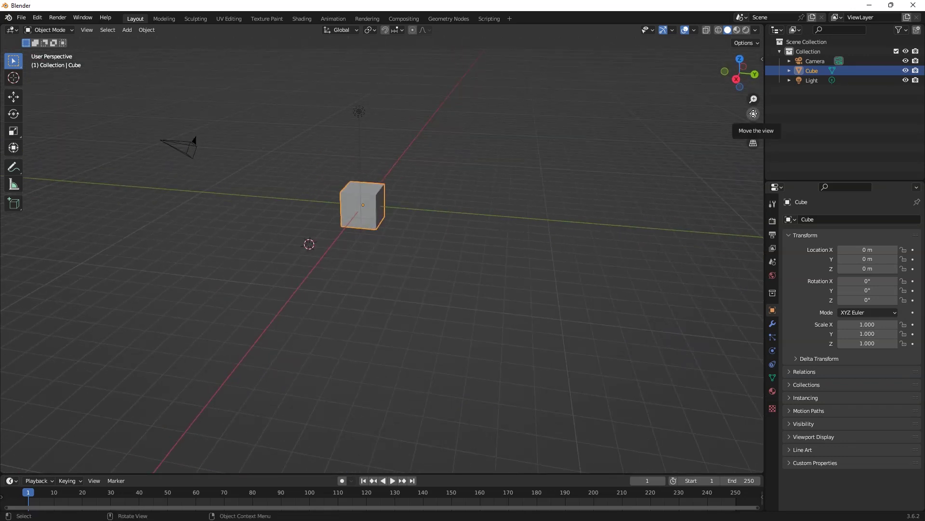
drag(754, 114, 690, 193)
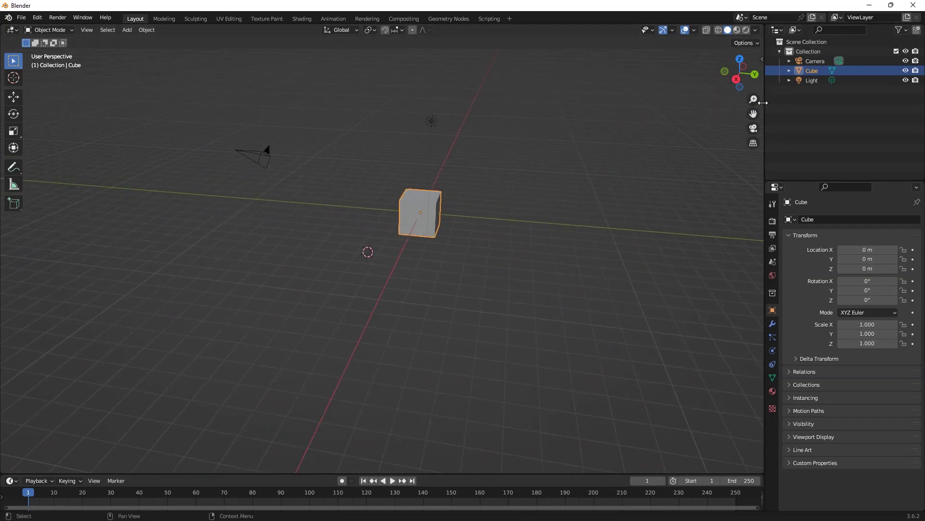
drag(753, 99, 754, 160)
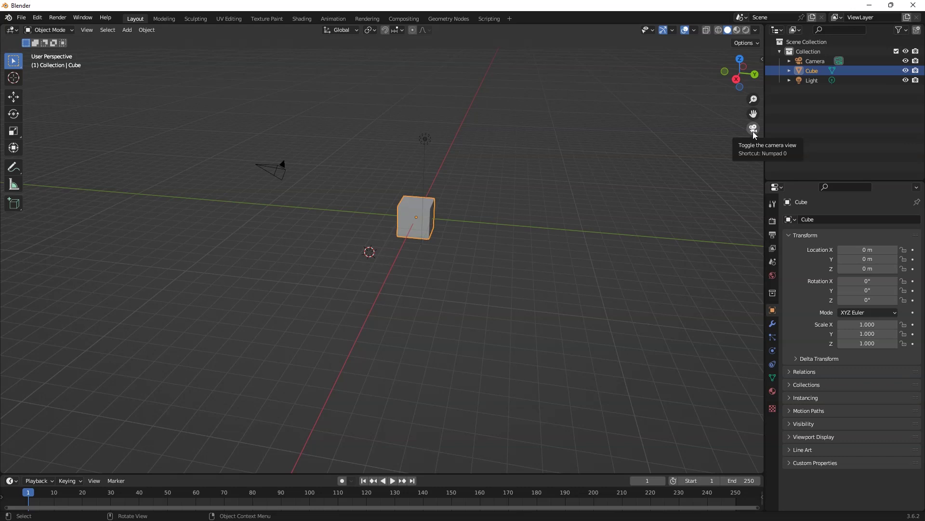
Look through the scene camera and back, and toggle the viewport between perspective and orthographic projection
click(752, 129)
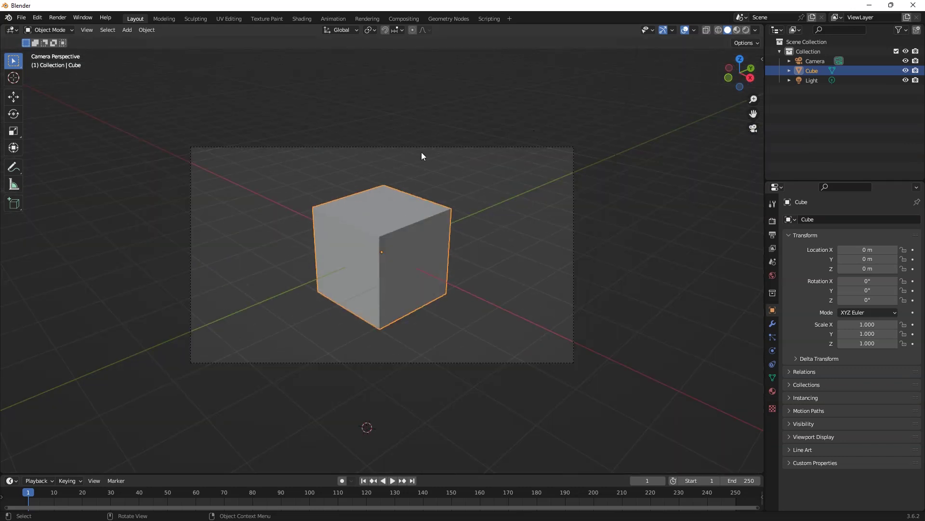
click(755, 128)
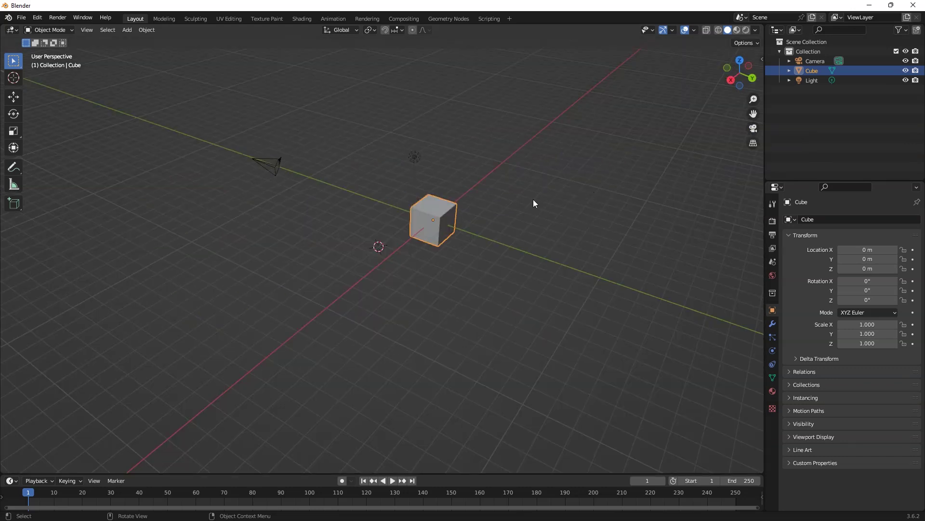
click(754, 144)
click(753, 144)
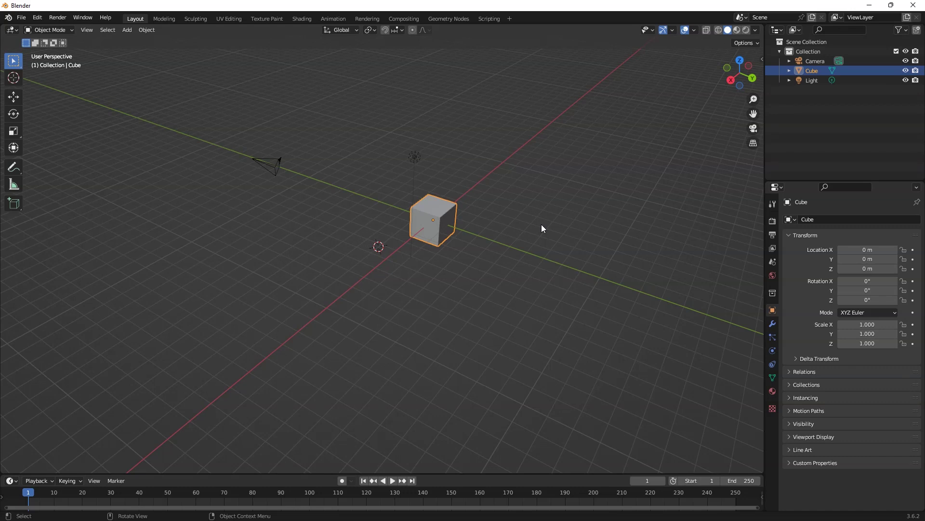
Orbit the view to the left around the scene in repeated fixed increments
key(KP_4)
key(KP_4)
key(KP_4)
key(KP_4)
key(KP_4)
key(KP_4)
key(KP_4)
key(KP_4)
key(KP_4)
key(KP_4)
key(KP_4)
key(KP_4)
key(KP_4)
key(KP_4)
key(KP_4)
key(KP_4)
key(KP_4)
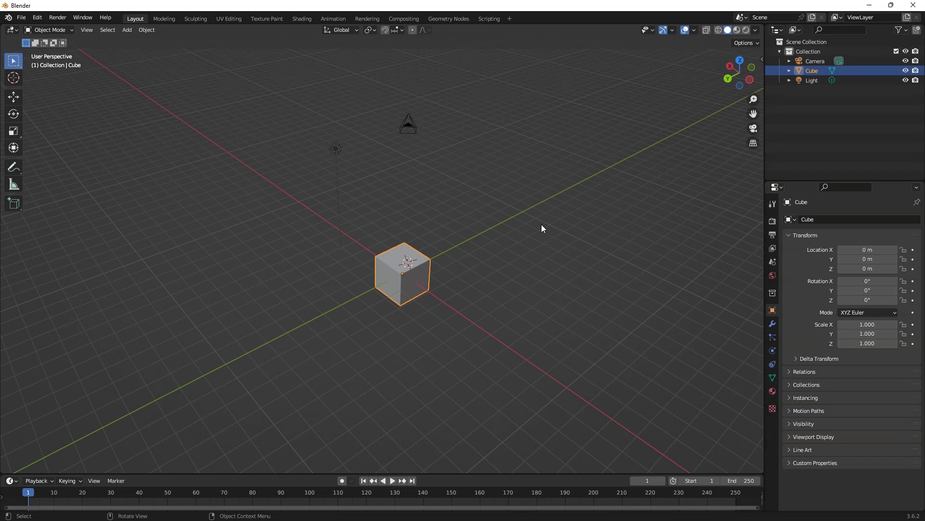
key(KP_4)
key(KP_4)
key(KP_4)
key(KP_4)
key(KP_4)
key(KP_4)
key(KP_4)
key(KP_4)
key(KP_4)
key(KP_4)
key(KP_4)
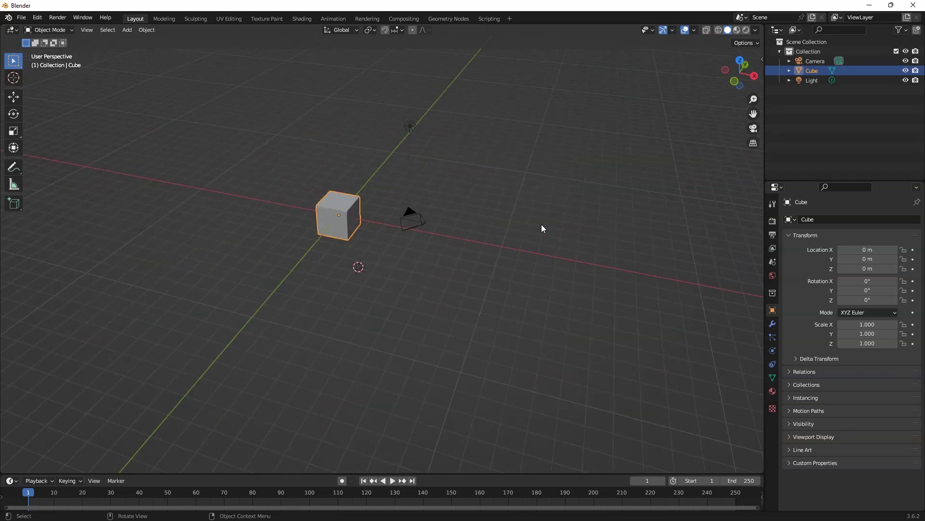
key(KP_4)
key(KP_4)
key(KP_4)
key(KP_4)
key(KP_4)
key(KP_4)
key(KP_4)
key(KP_4)
key(KP_4)
key(KP_4)
key(KP_4)
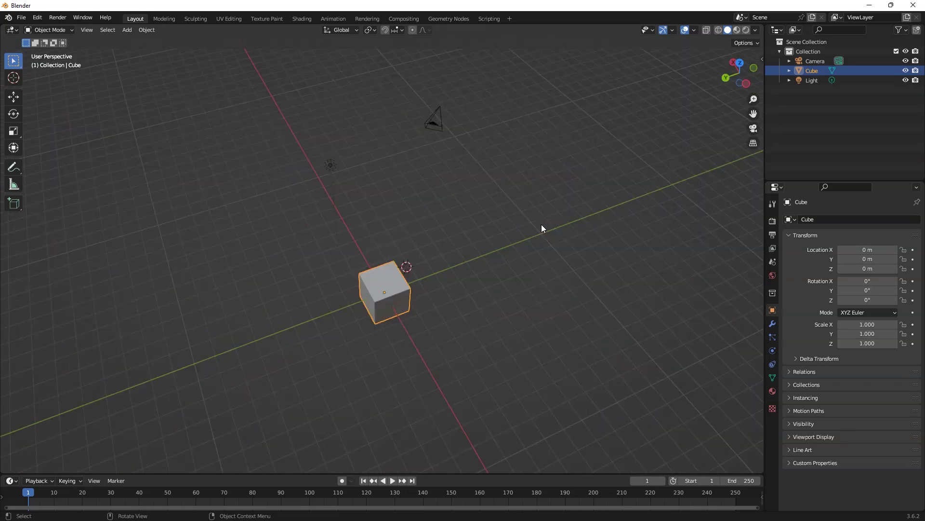
Orbit the view up and down in fixed increments, turning it further to the left in between
key(KP_8)
key(KP_8)
key(KP_8)
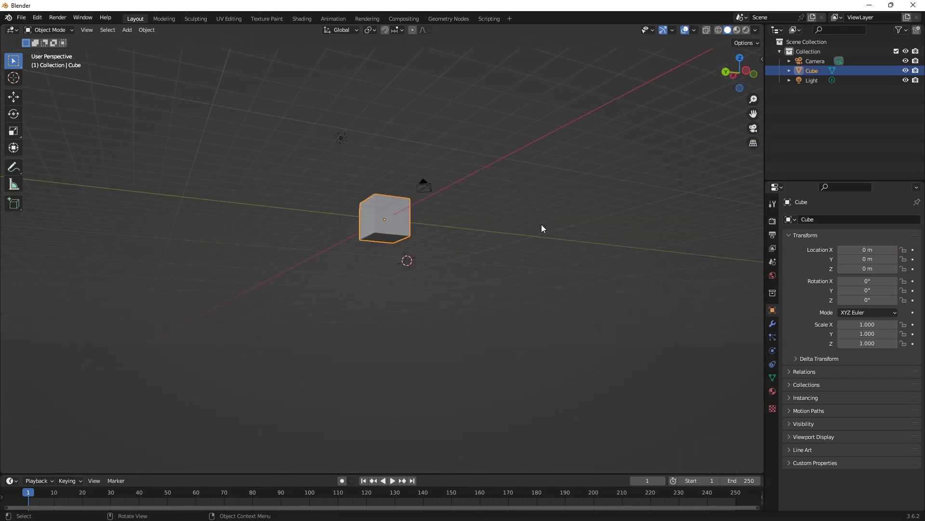
key(KP_2)
key(KP_2)
key(KP_4)
key(KP_4)
key(KP_4)
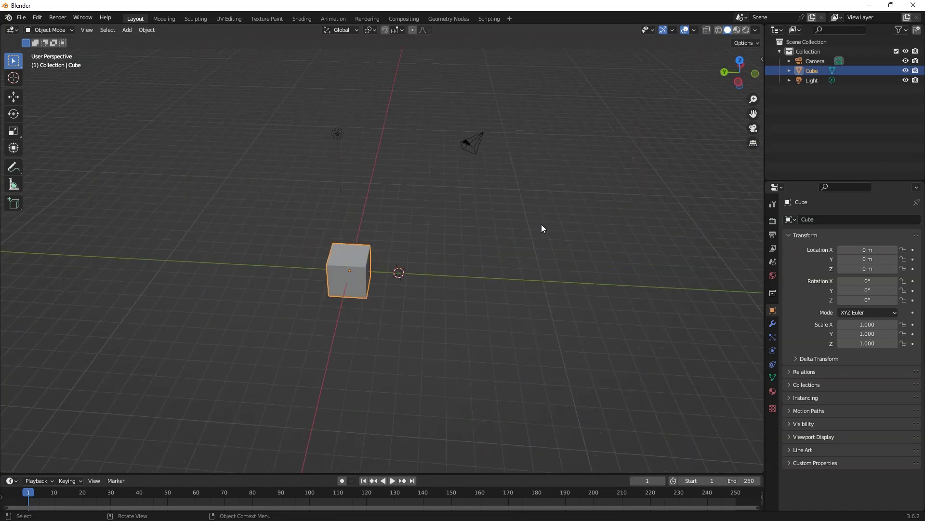
key(KP_8)
key(KP_8)
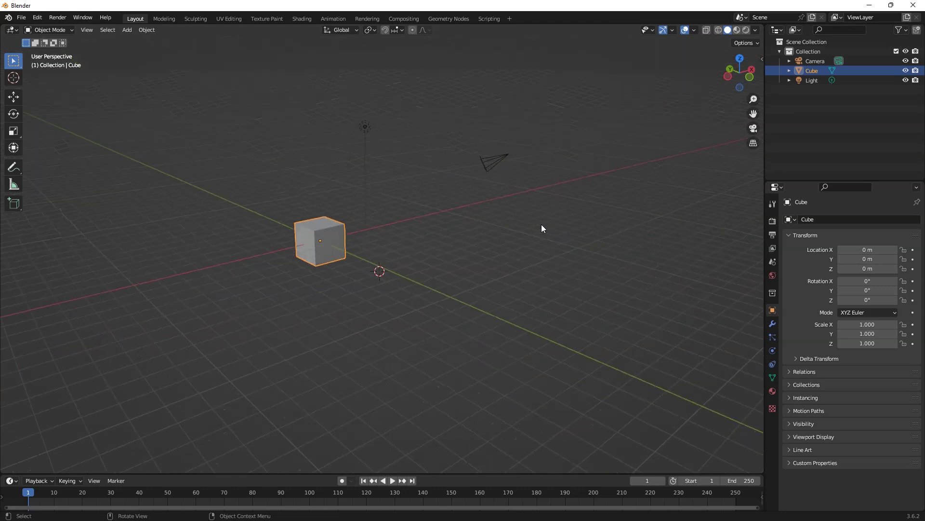
key(KP_2)
key(KP_8)
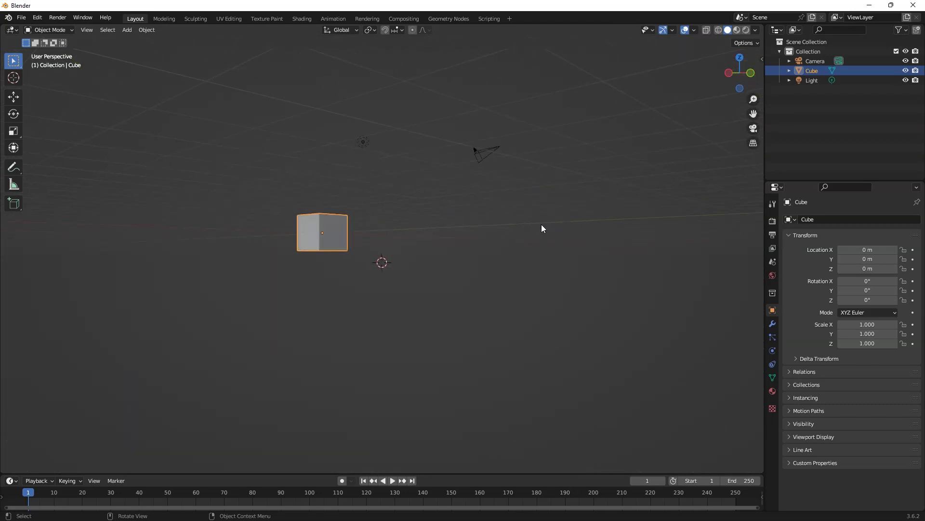
Orbit the view vertically in fixed increments and snap it to the front orthographic view, ending tilted down on the cube
key(KP_2)
key(KP_2)
key(KP_2)
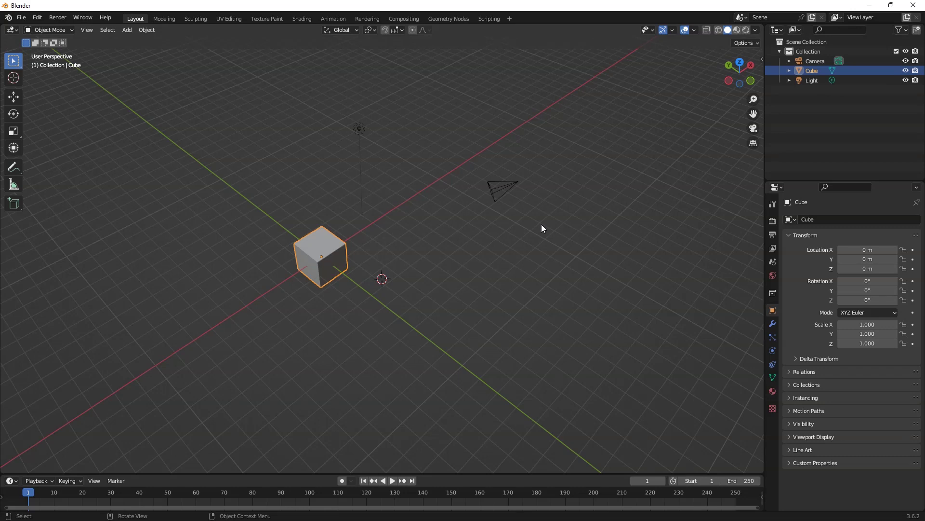
key(KP_1)
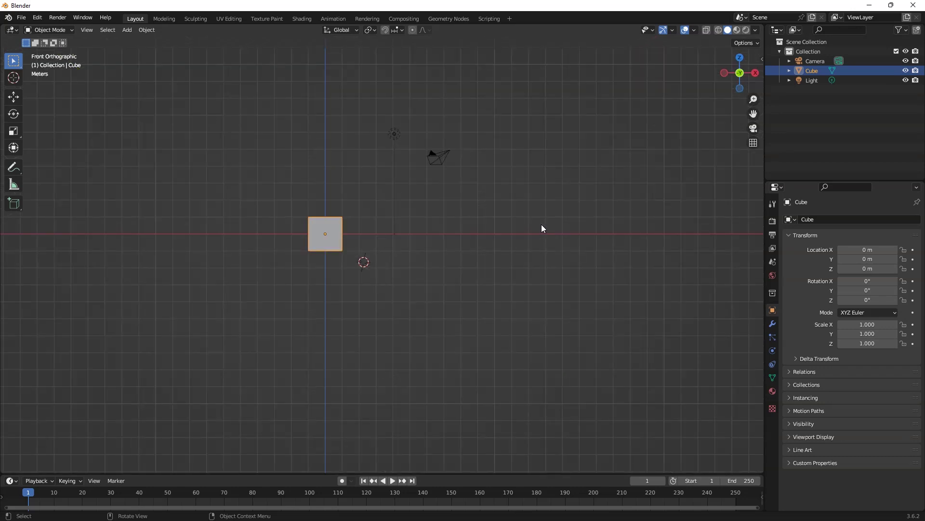
key(KP_8)
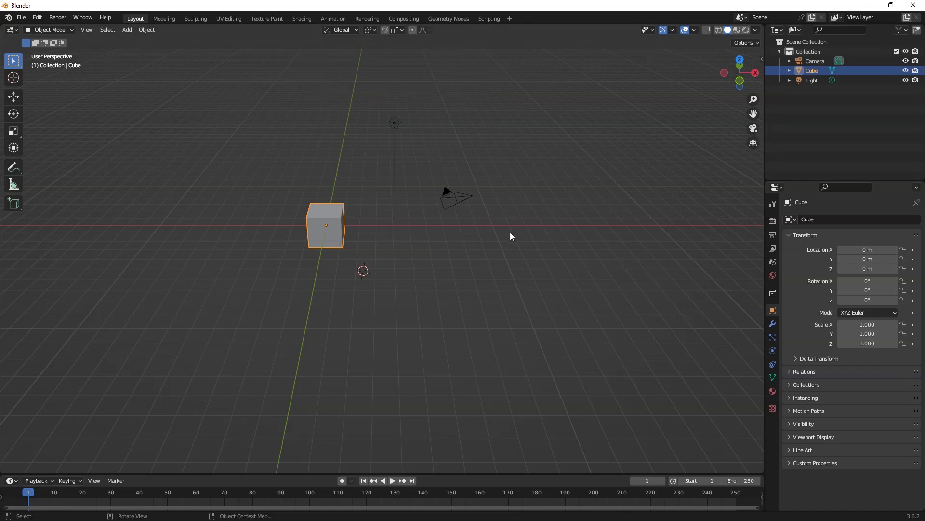
Switch the viewport back and forth between the scene camera's view and the regular perspective view
key(KP_0)
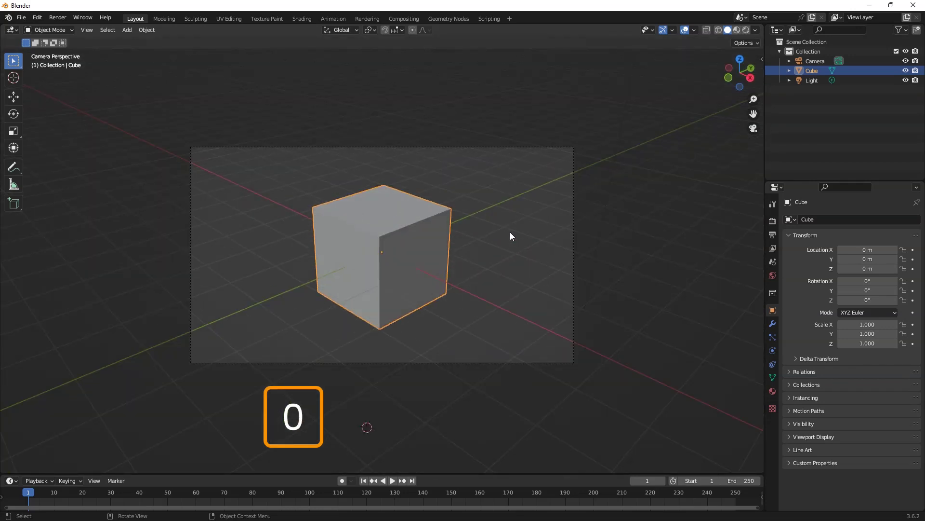
key(KP_0)
key(KP_0)
key(KP_0)
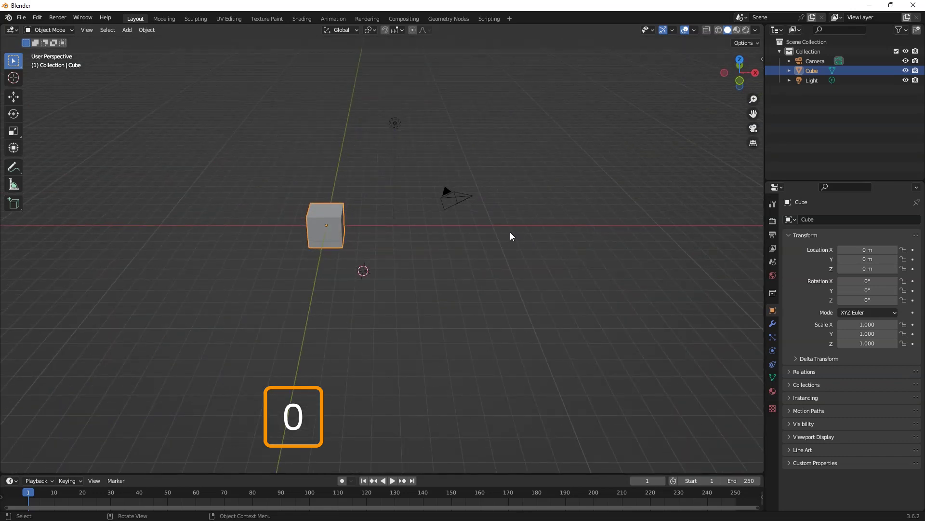
key(KP_0)
Add a second cube and a monkey head mesh to the scene at the 3D cursor
middle_drag(505, 219, 323, 234)
key(shift+a)
mouse_move(311, 256)
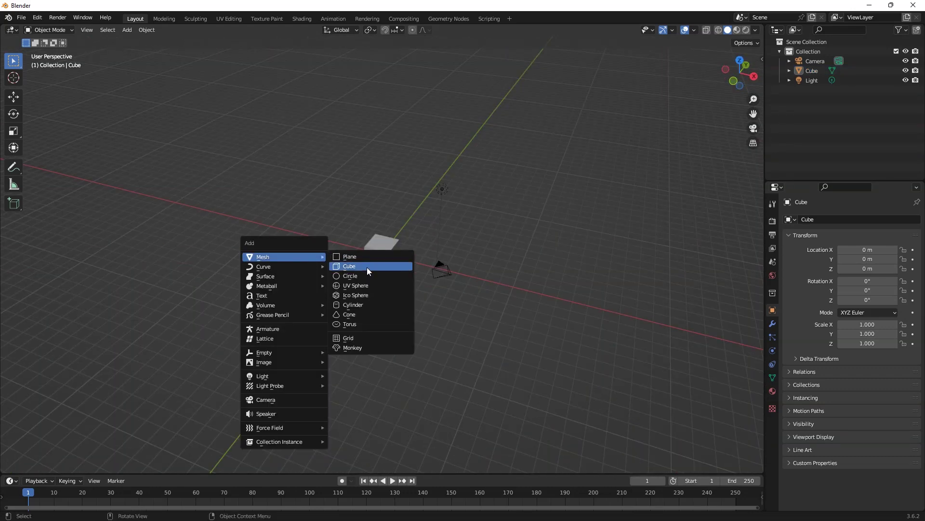
click(366, 266)
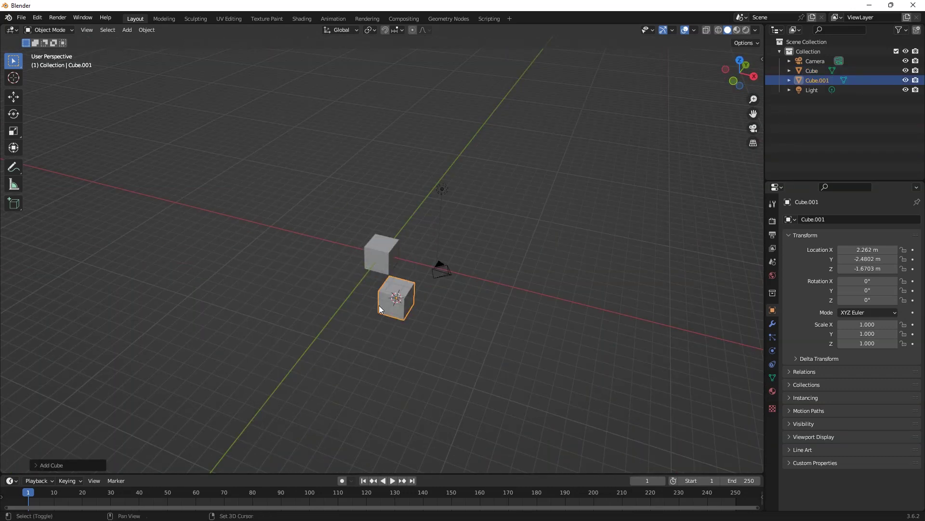
key(shift+a)
mouse_move(369, 305)
click(432, 398)
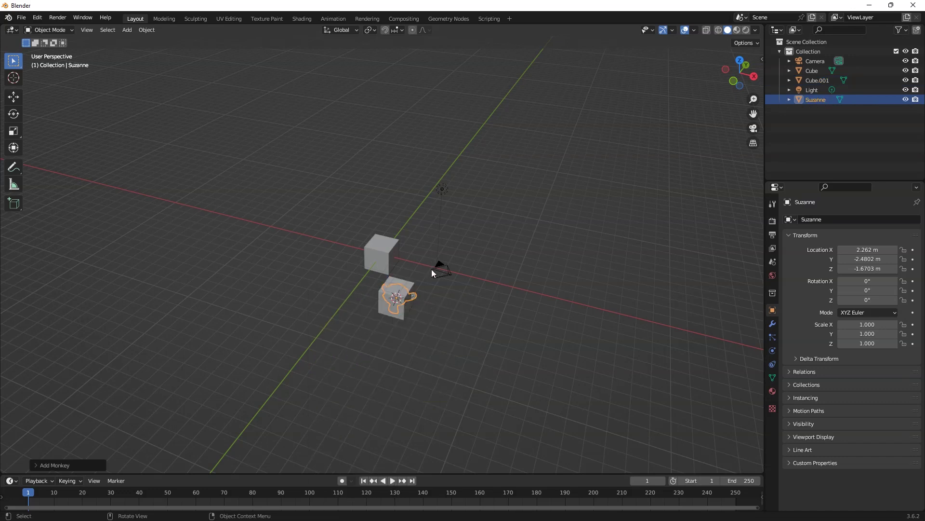
Move the monkey head clear of the cubes to about X -6.1 m, Y -3.1 m, Z 2.4 m, and enlarge it slightly
key(g)
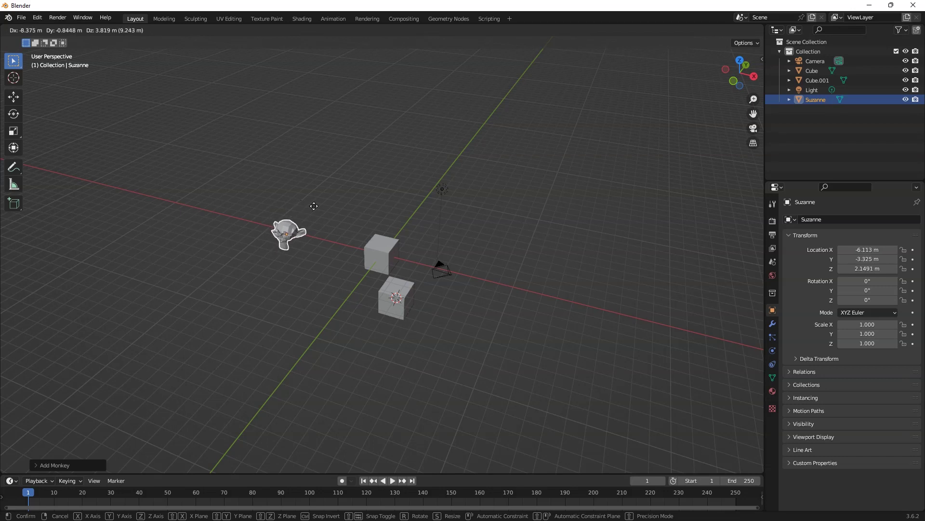
click(311, 207)
middle_drag(316, 261, 346, 254)
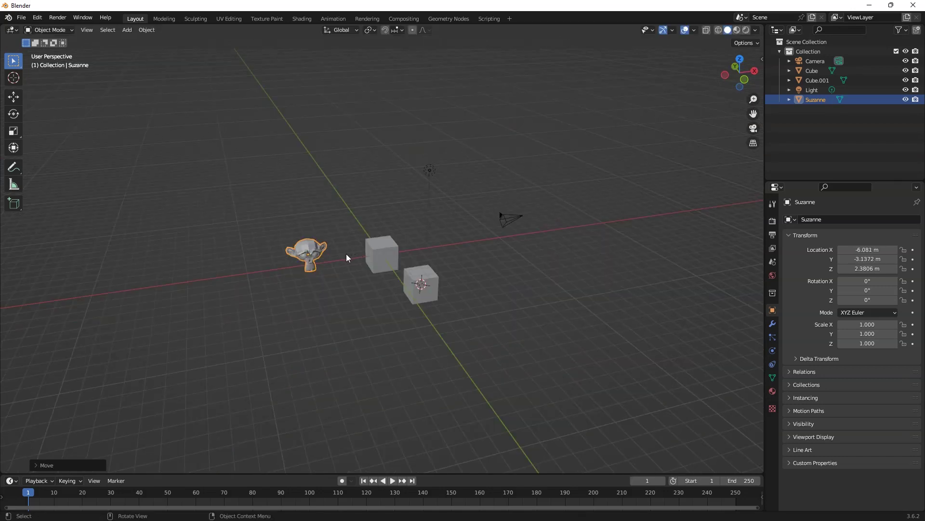
key(s)
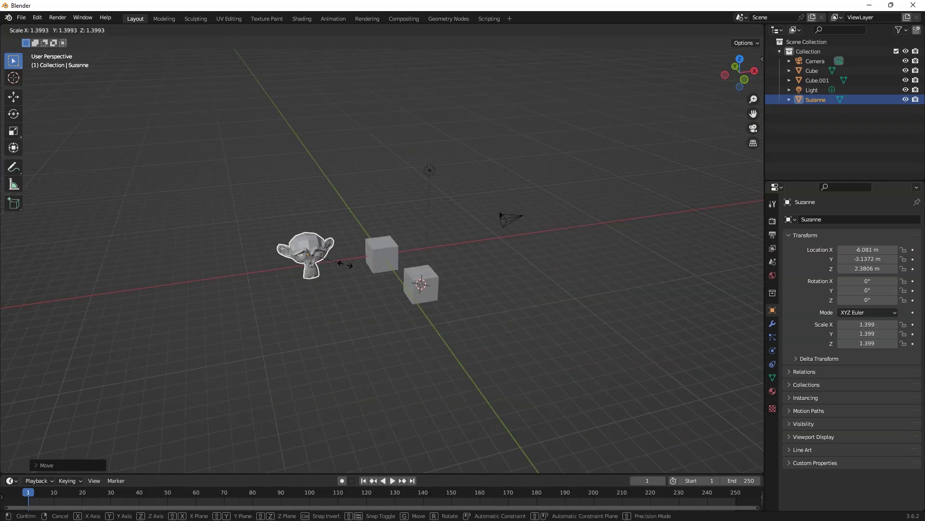
click(341, 264)
Select the original cube at the origin, frame the view on it, and zoom out to show its surroundings
middle_drag(389, 259, 406, 282)
click(384, 246)
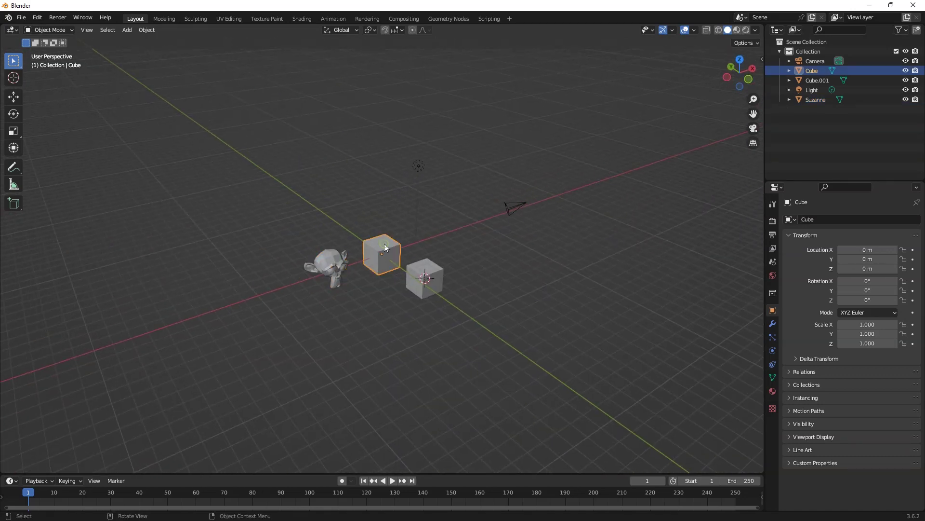
key(KP_Decimal)
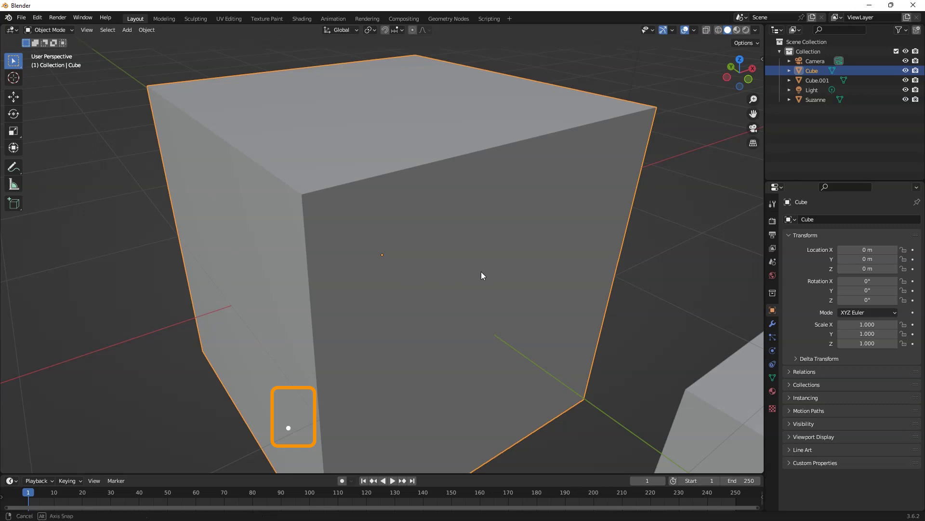
scroll(415, 270, down, 5)
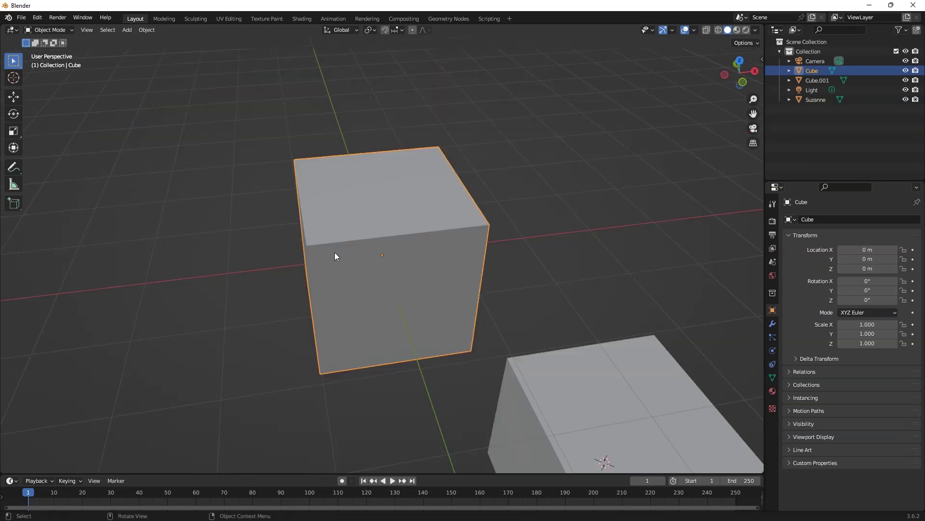